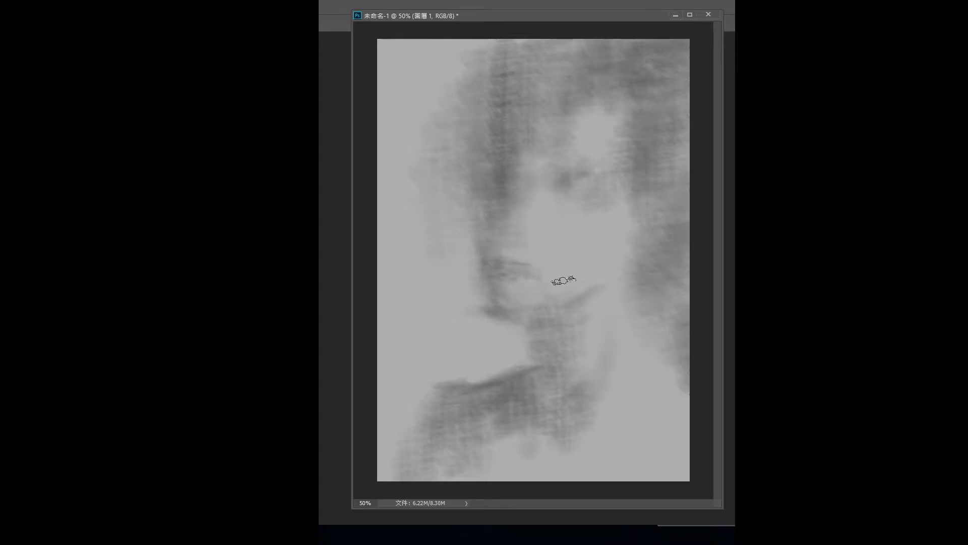
Paint dark shadows in the eye sockets and along the nose, upper lip and lips.
mouse_move(504, 174)
mouse_down()
mouse_move(491, 164)
mouse_move(558, 123)
mouse_move(627, 104)
mouse_move(625, 181)
mouse_up()
mouse_move(545, 177)
mouse_down()
mouse_move(562, 186)
mouse_move(579, 164)
mouse_move(590, 200)
mouse_up()
drag(495, 238, 497, 214)
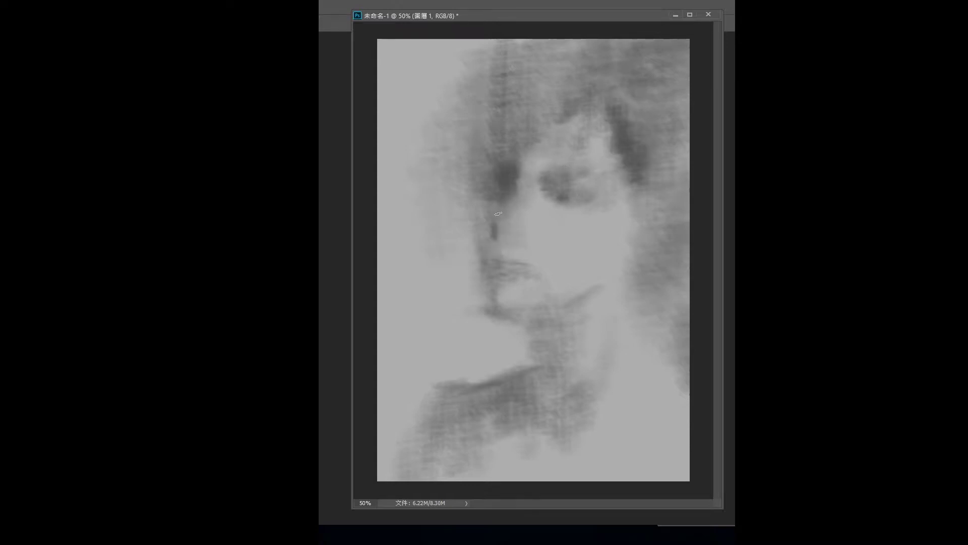
mouse_move(489, 255)
mouse_down()
mouse_move(497, 238)
mouse_move(505, 268)
mouse_up()
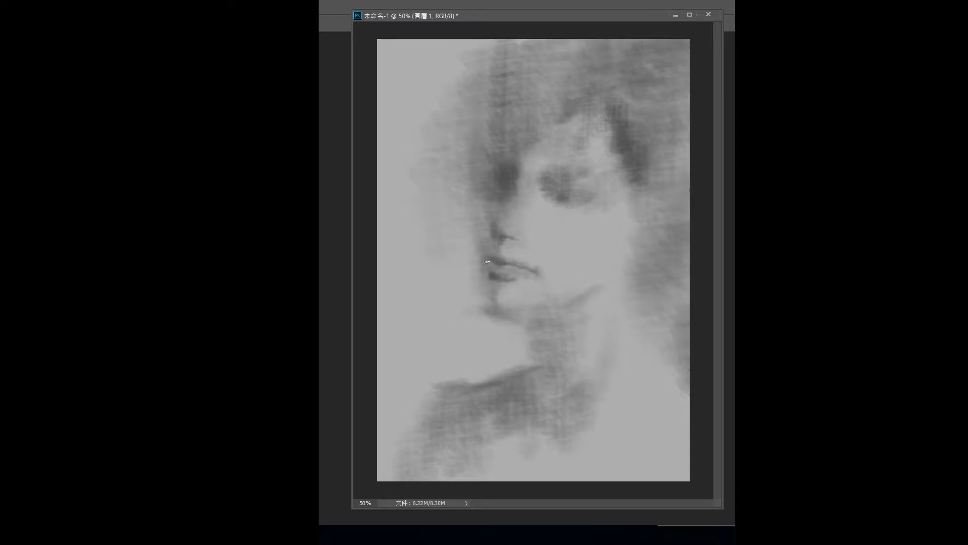
drag(478, 243, 483, 280)
drag(474, 164, 474, 209)
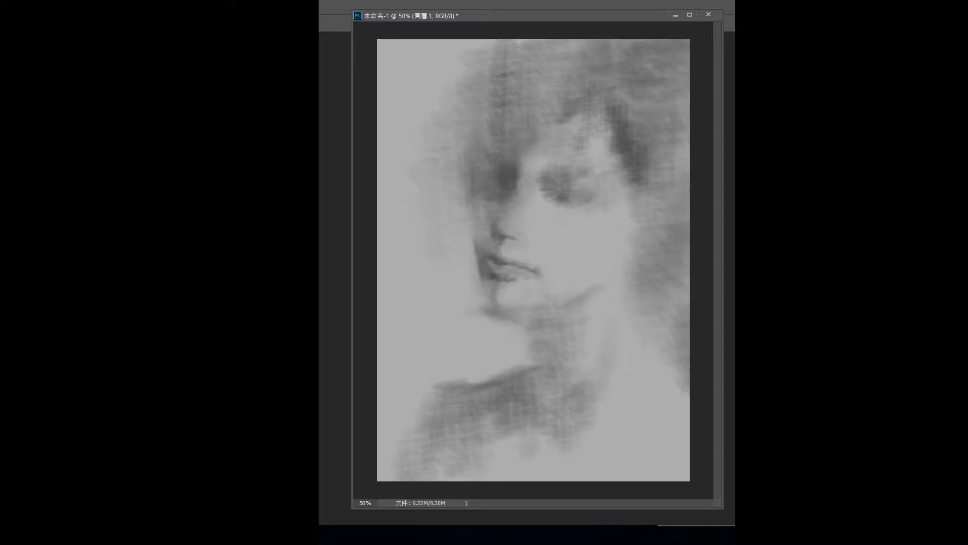
Darken and blend the hair over the forehead, crown and right side, and mark the jaw contour.
drag(539, 98, 530, 144)
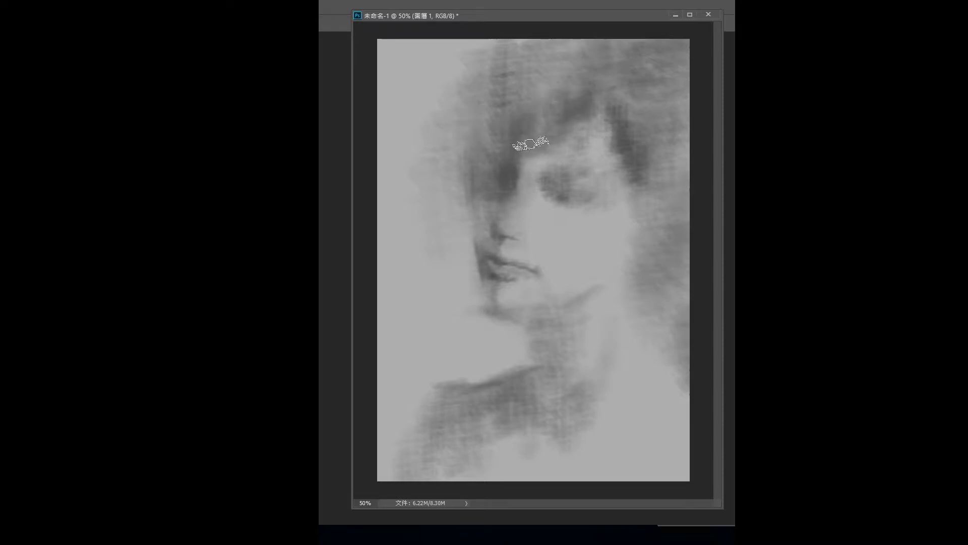
drag(631, 86, 613, 171)
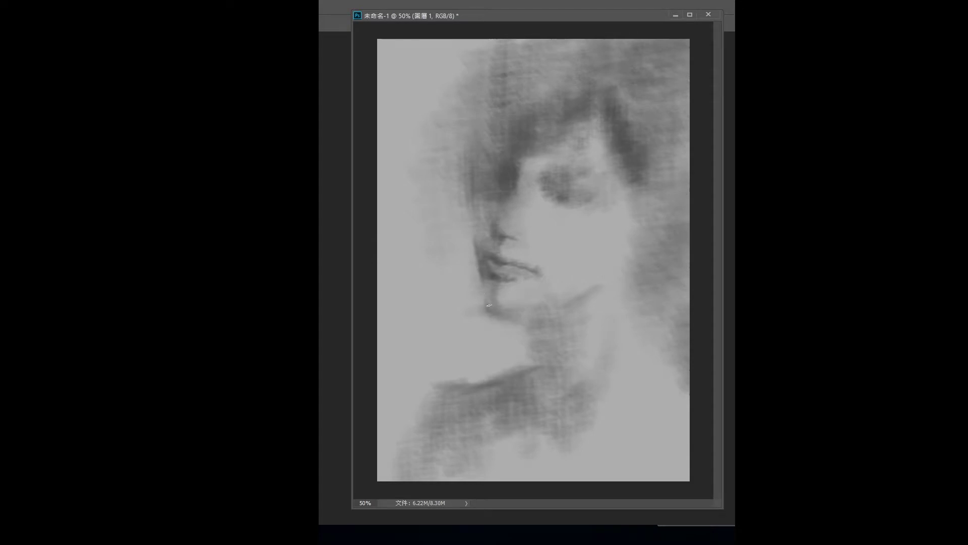
mouse_move(484, 275)
mouse_down()
mouse_move(492, 303)
mouse_move(479, 315)
mouse_up()
drag(638, 134, 659, 206)
drag(645, 75, 552, 169)
drag(479, 76, 539, 113)
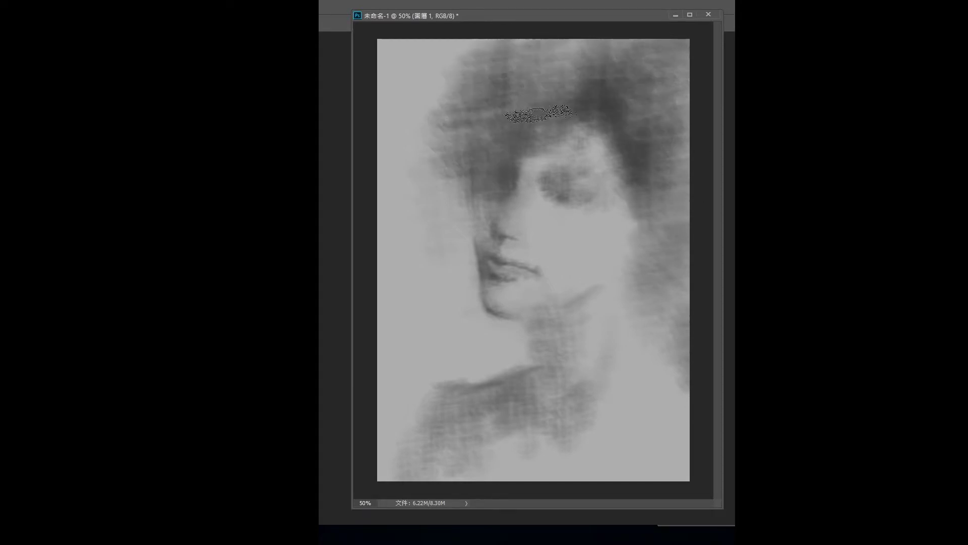
mouse_move(691, 202)
mouse_down()
mouse_move(676, 244)
mouse_move(716, 405)
mouse_up()
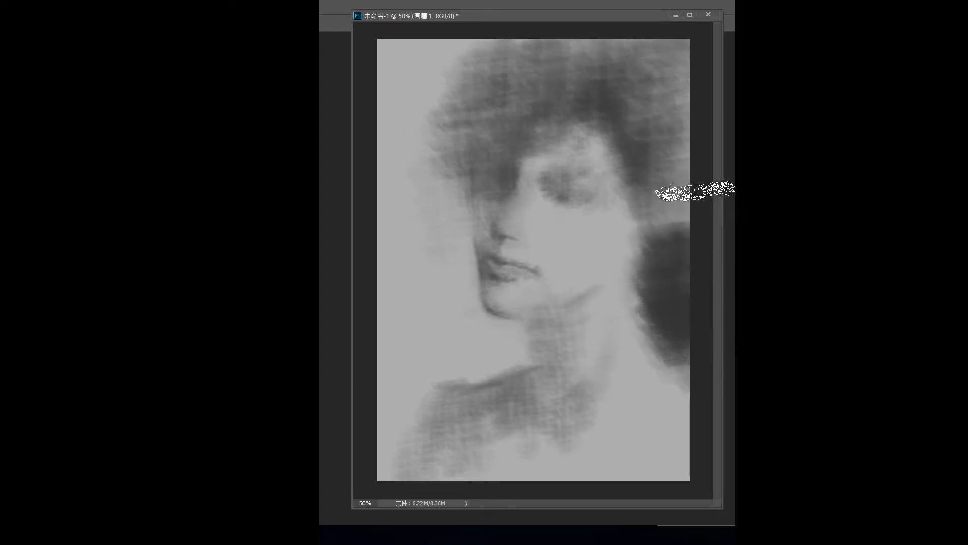
mouse_move(695, 190)
mouse_down()
mouse_move(644, 201)
mouse_move(649, 184)
mouse_move(656, 237)
mouse_up()
mouse_move(612, 272)
mouse_down()
mouse_move(625, 245)
mouse_move(637, 257)
mouse_move(648, 249)
mouse_move(637, 294)
mouse_up()
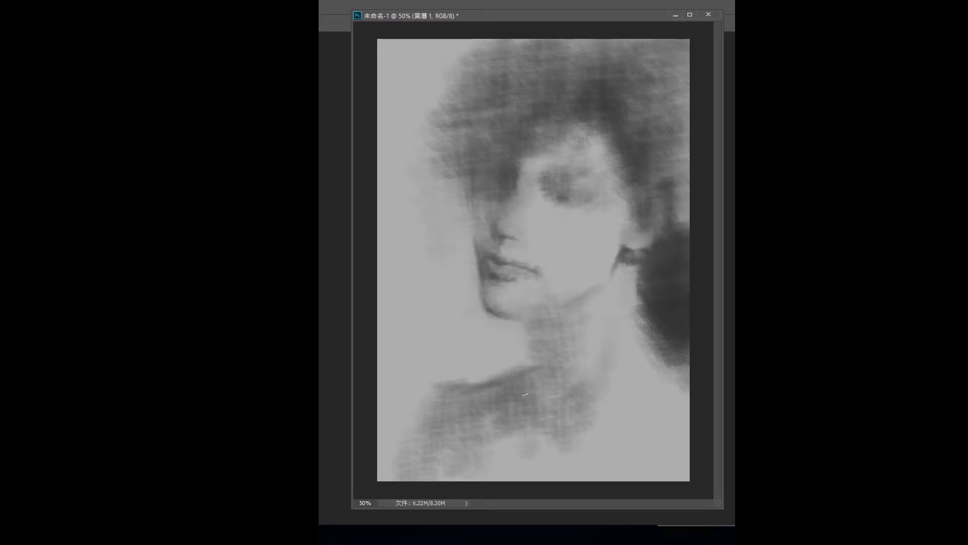
At 33.33% zoom, deepen the neck and left shoulder shadows, rework the top hair, and shrink the brush.
key(ctrl+minus)
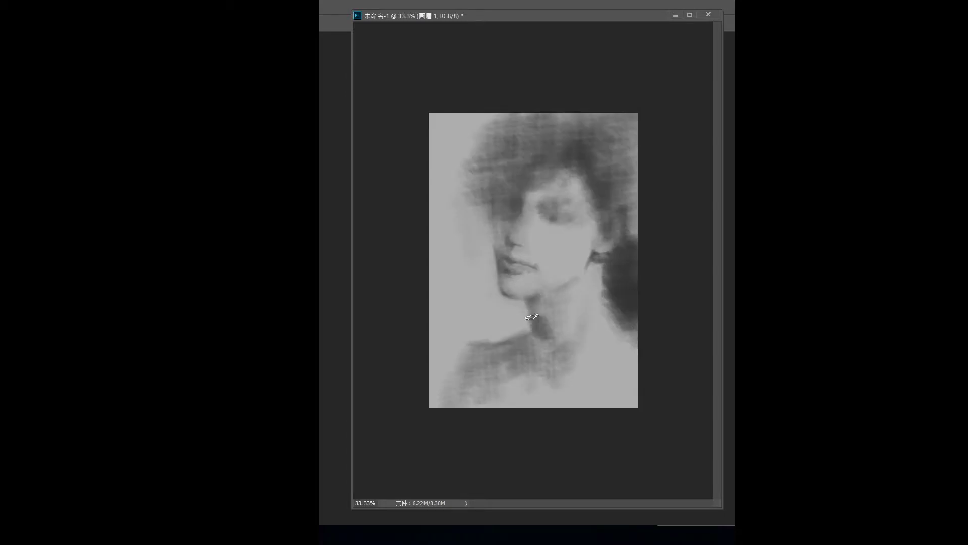
mouse_move(532, 317)
mouse_down()
mouse_move(512, 348)
mouse_move(492, 336)
mouse_move(439, 404)
mouse_up()
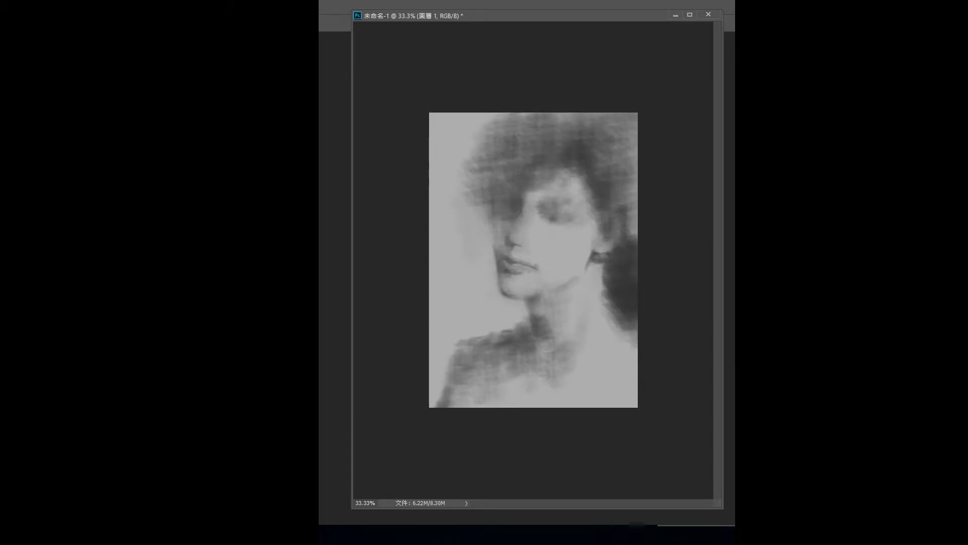
drag(542, 347, 501, 352)
drag(469, 398, 530, 353)
drag(565, 322, 595, 346)
drag(580, 121, 519, 162)
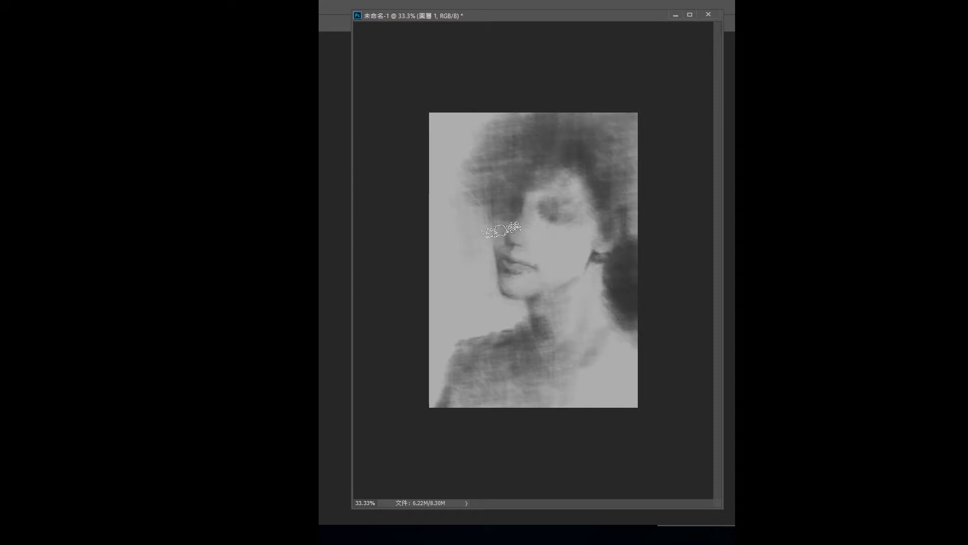
key(bracketleft)
key(bracketleft)
key(bracketleft)
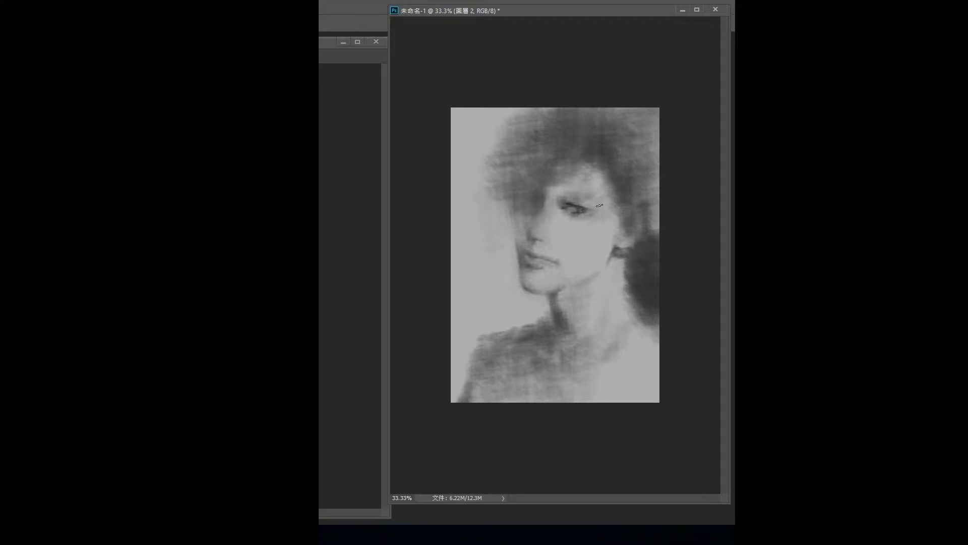
Extend the eyebrow, then at 50% zoom paint hair over the forehead, crown and beside the eye.
mouse_move(575, 191)
mouse_down()
mouse_move(595, 196)
mouse_move(555, 192)
mouse_move(561, 204)
mouse_up()
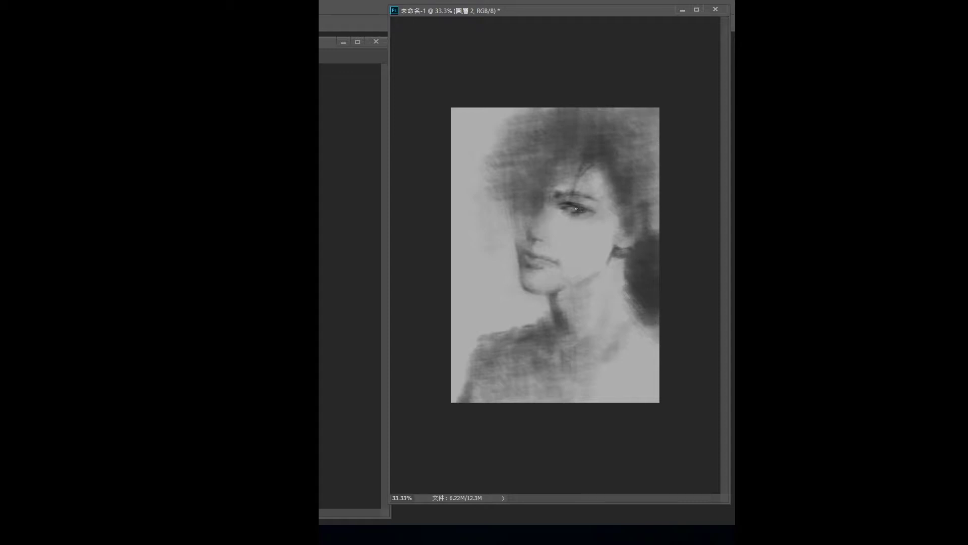
key(ctrl+plus)
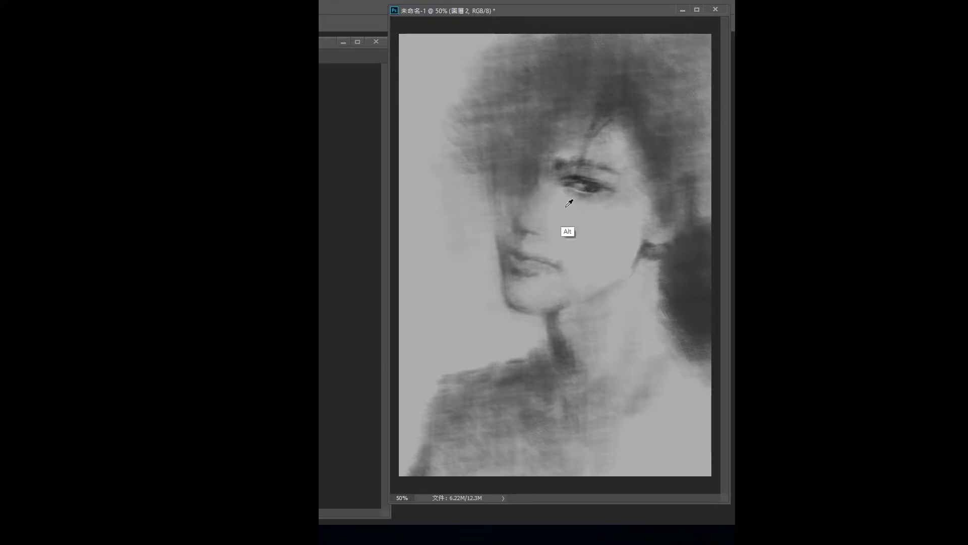
drag(593, 108, 530, 176)
drag(626, 83, 618, 123)
mouse_move(653, 182)
mouse_down()
mouse_move(678, 116)
mouse_move(696, 162)
mouse_up()
drag(547, 116, 530, 173)
Sweep hair strands across the left forehead, upper right and left side, then shrink the brush.
drag(570, 76, 525, 151)
drag(580, 134, 622, 80)
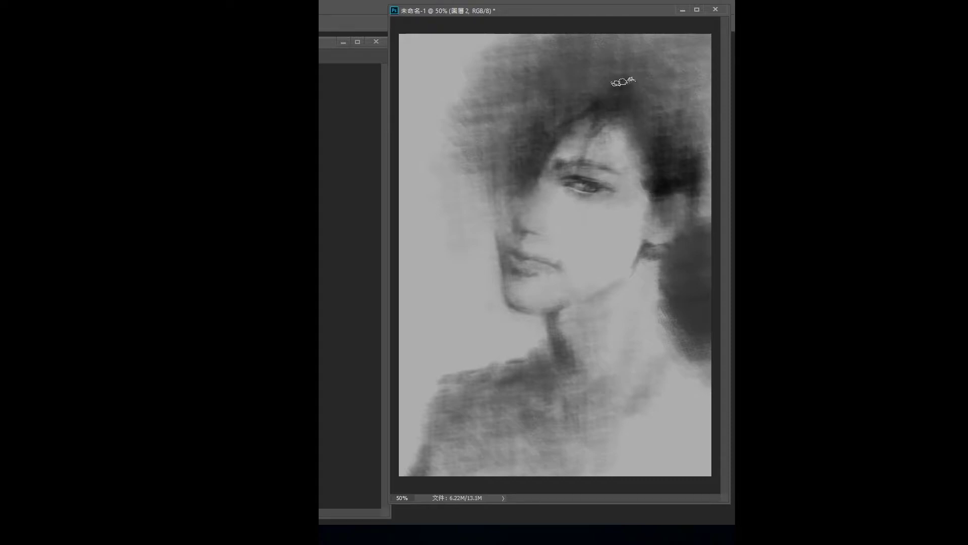
drag(650, 45, 618, 100)
drag(503, 147, 477, 202)
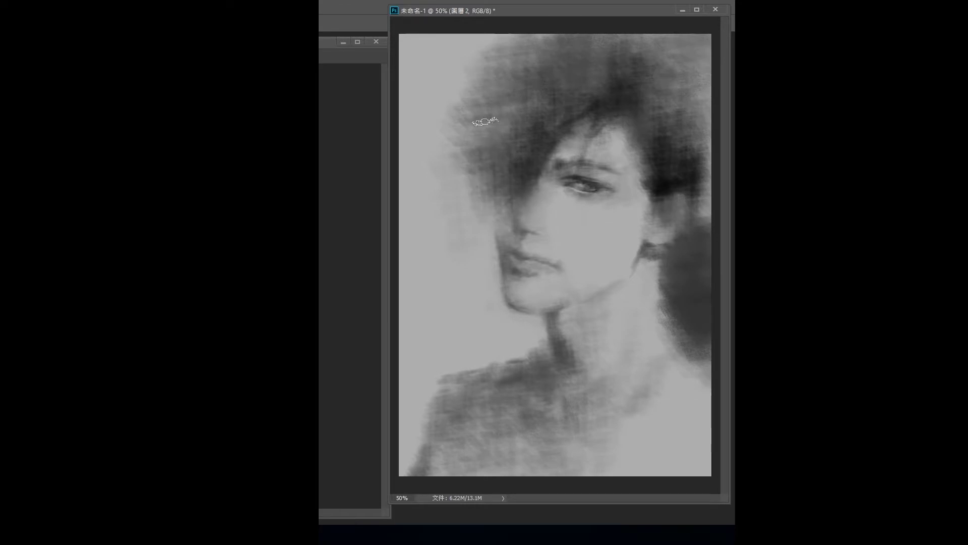
drag(494, 116, 439, 177)
mouse_move(481, 98)
mouse_down()
mouse_move(446, 118)
mouse_move(478, 164)
mouse_move(489, 224)
mouse_up()
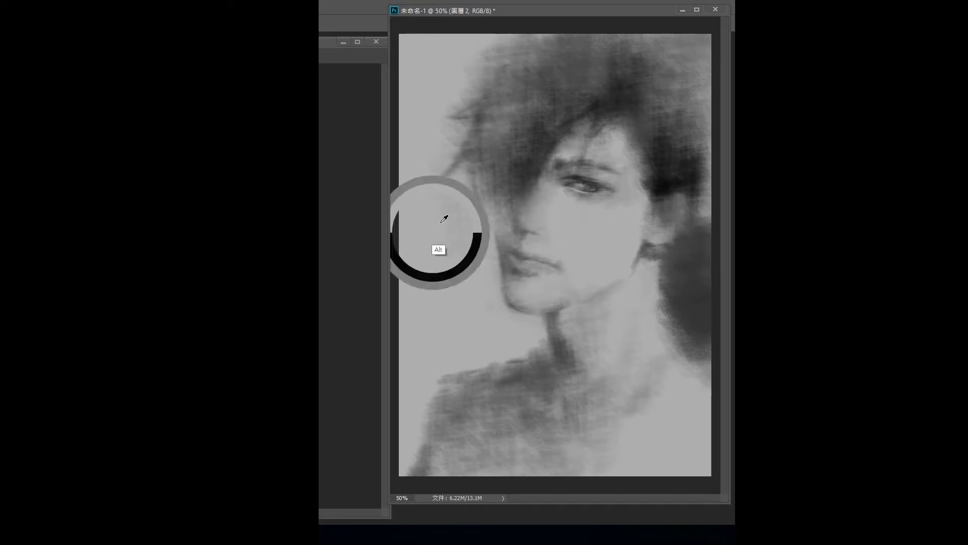
key(bracketleft)
key(bracketleft)
key(bracketleft)
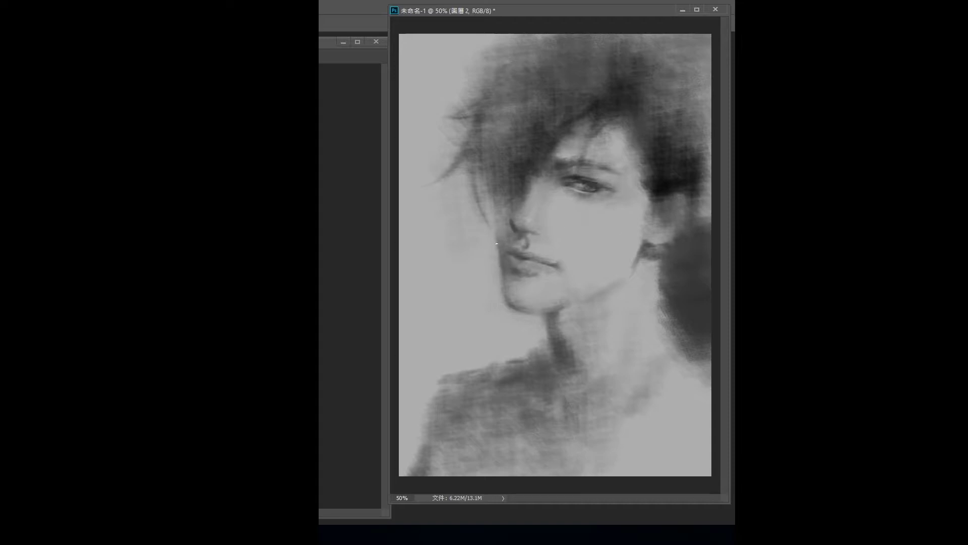
Soften the jaw near the ear, darken the collar, and add streaky vertical texture to the left background.
mouse_move(638, 237)
mouse_down()
mouse_move(640, 274)
mouse_move(620, 287)
mouse_up()
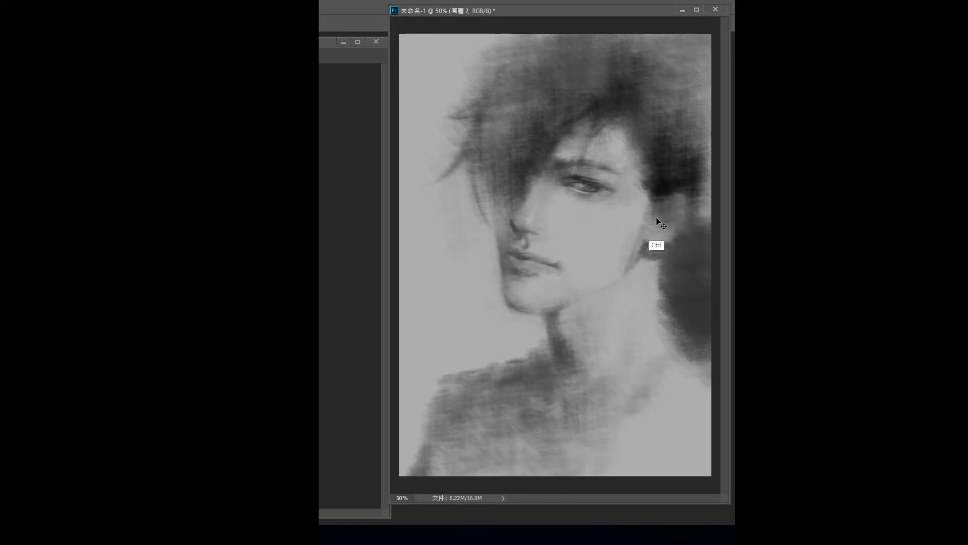
drag(656, 218, 643, 228)
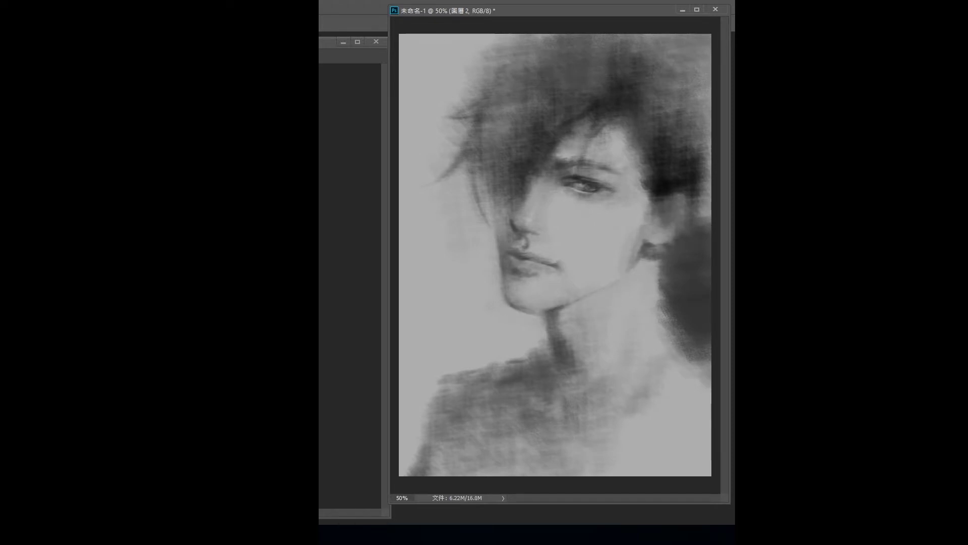
key(ctrl+minus)
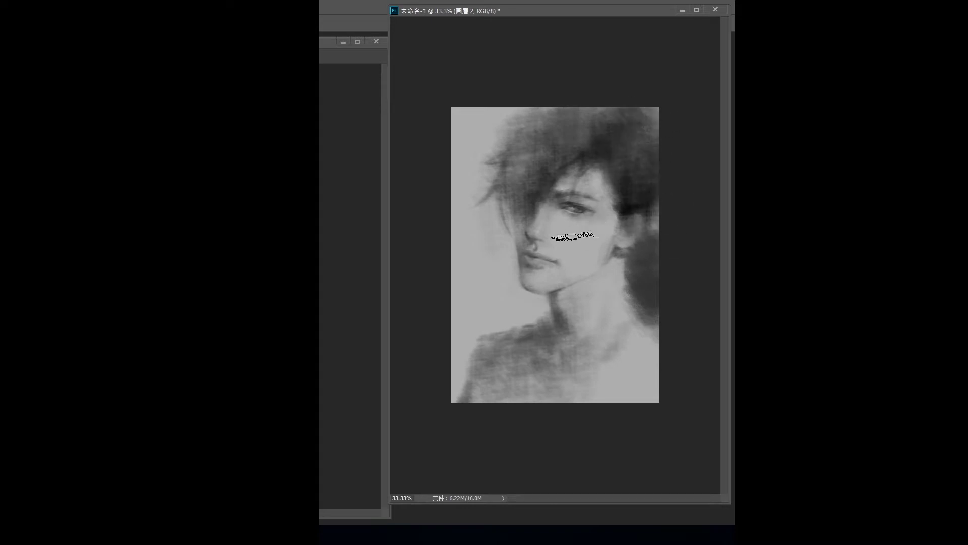
key(ctrl+plus)
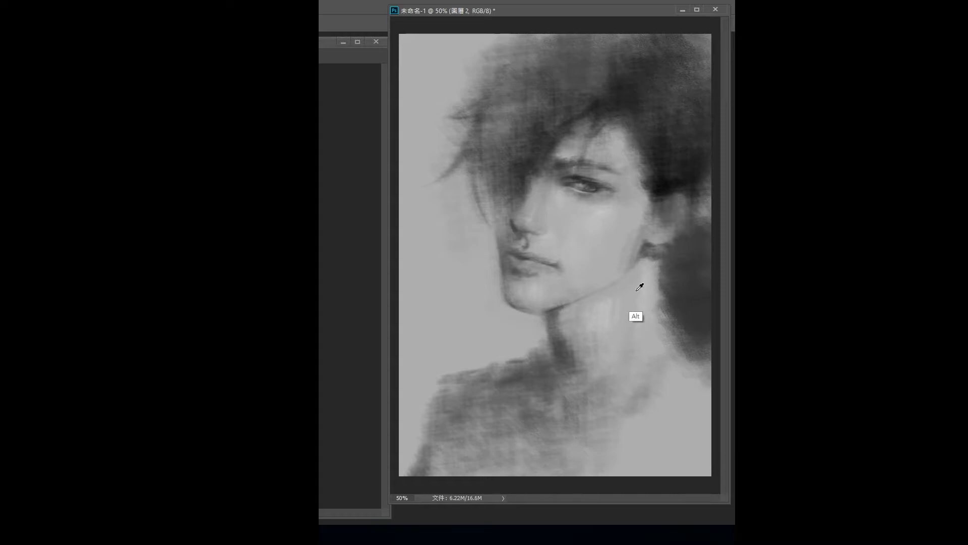
mouse_move(602, 367)
mouse_down()
mouse_move(580, 401)
mouse_move(585, 426)
mouse_up()
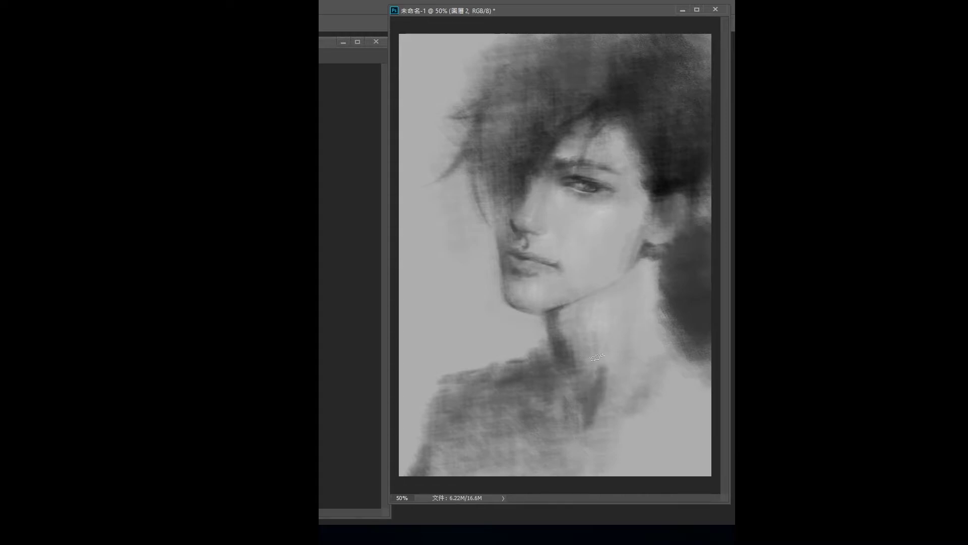
drag(419, 50, 428, 232)
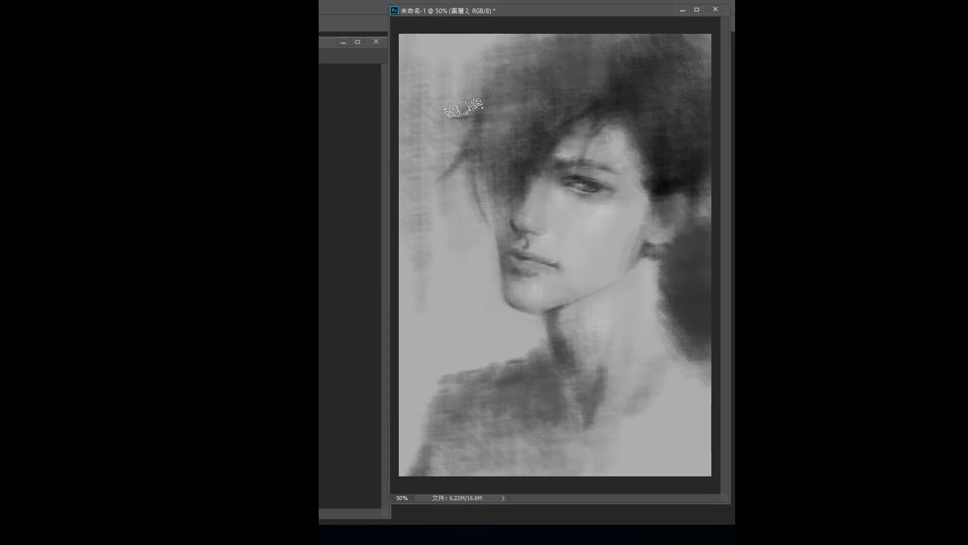
mouse_move(464, 108)
mouse_down()
mouse_move(512, 413)
mouse_move(429, 449)
mouse_up()
Zoomed out, lighten and blend the lower-left chest, throat, collar and lower-right chest, then return to 50%.
key(ctrl+minus)
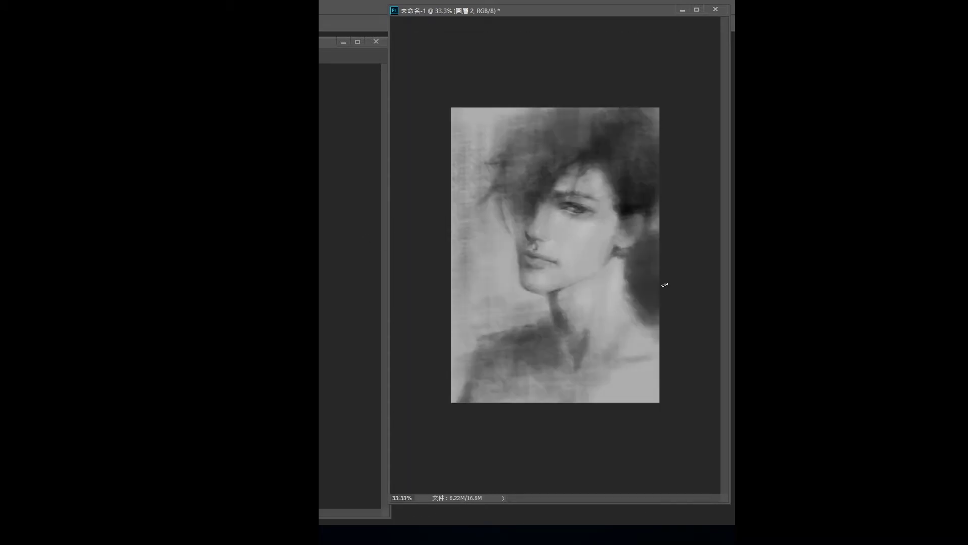
mouse_move(474, 386)
mouse_down()
mouse_move(499, 353)
mouse_move(482, 328)
mouse_move(507, 335)
mouse_up()
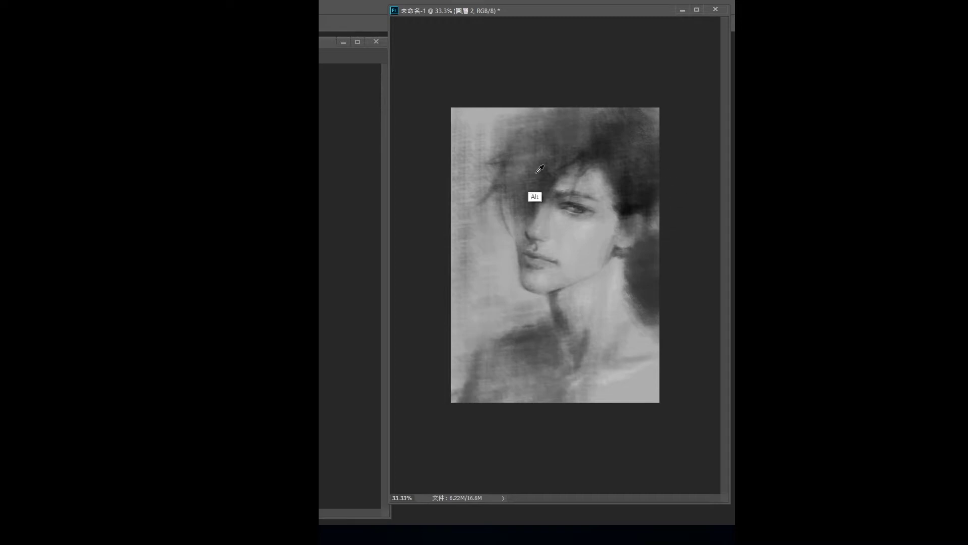
drag(432, 428, 475, 357)
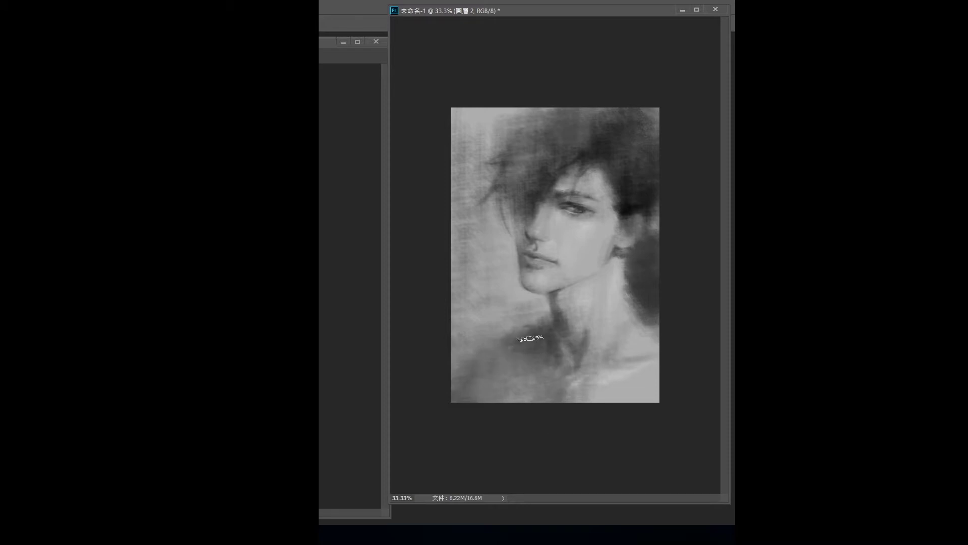
mouse_move(558, 320)
mouse_down()
mouse_move(585, 333)
mouse_move(559, 338)
mouse_up()
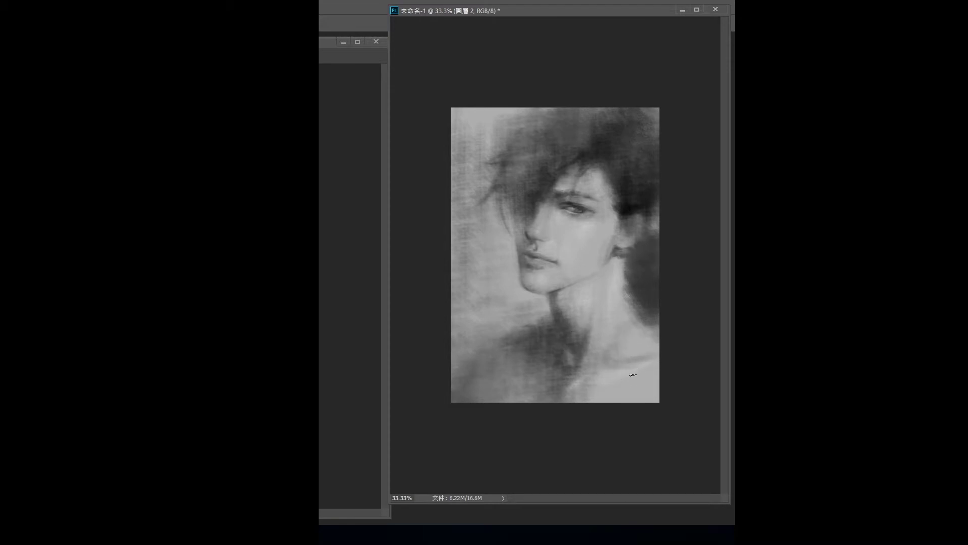
mouse_move(581, 375)
mouse_down()
mouse_move(624, 358)
mouse_move(575, 389)
mouse_up()
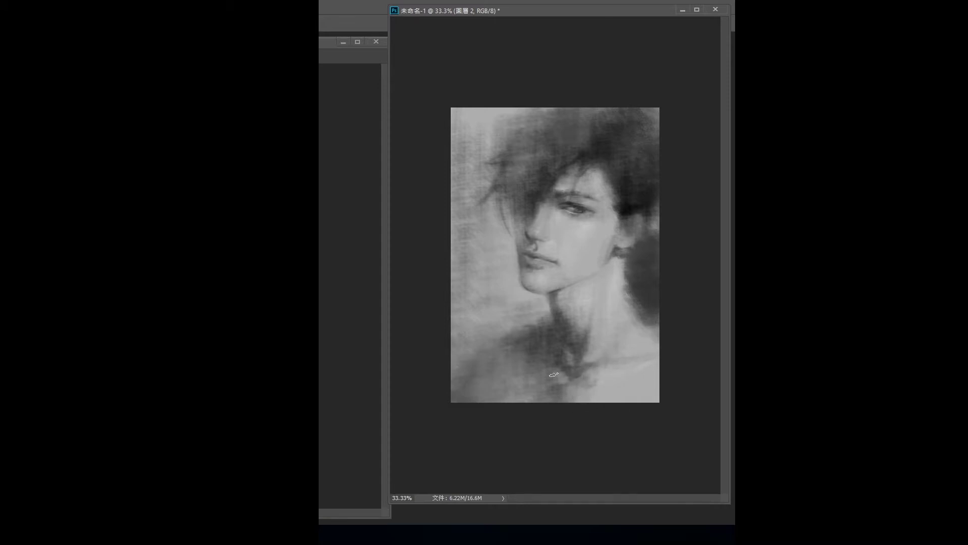
drag(559, 389, 570, 426)
drag(573, 373, 587, 360)
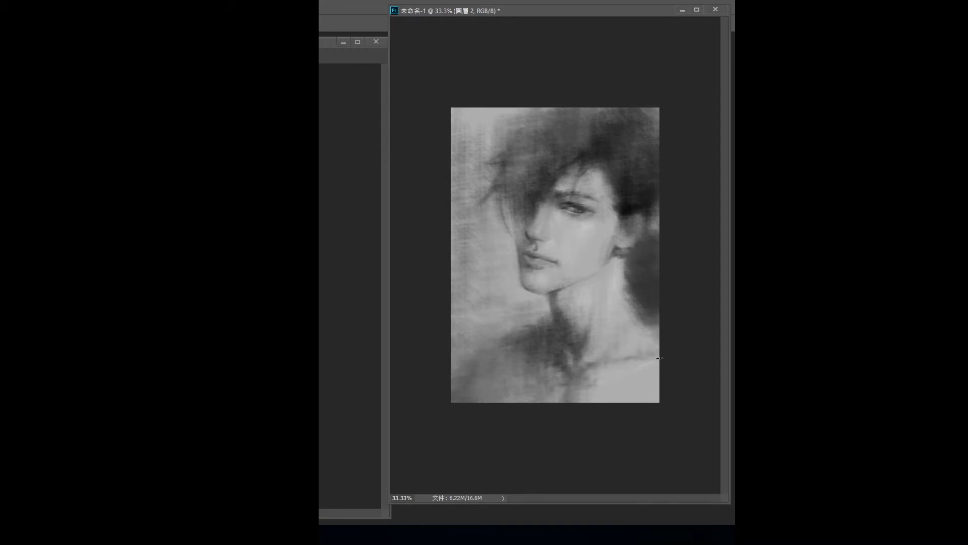
drag(676, 352, 599, 389)
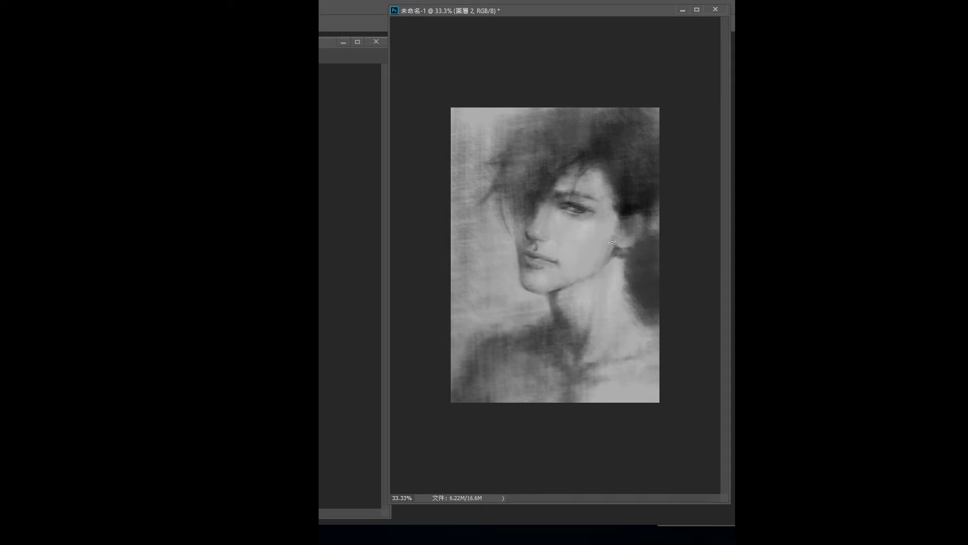
key(ctrl+plus)
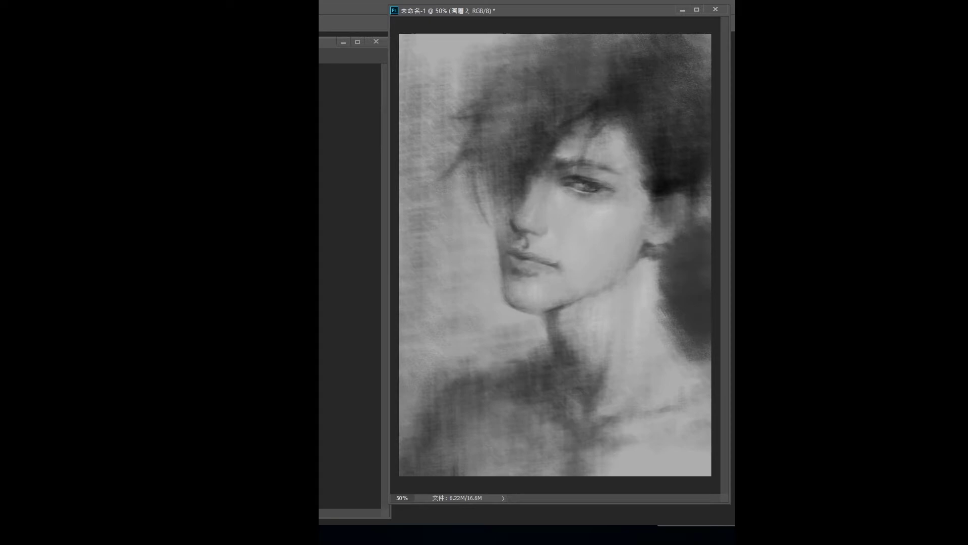
Paint light highlights on the upper and lower eyelids and shift the document window left.
drag(573, 180, 559, 183)
right_click(536, 266)
key(Escape)
drag(600, 193, 595, 193)
drag(583, 11, 529, 11)
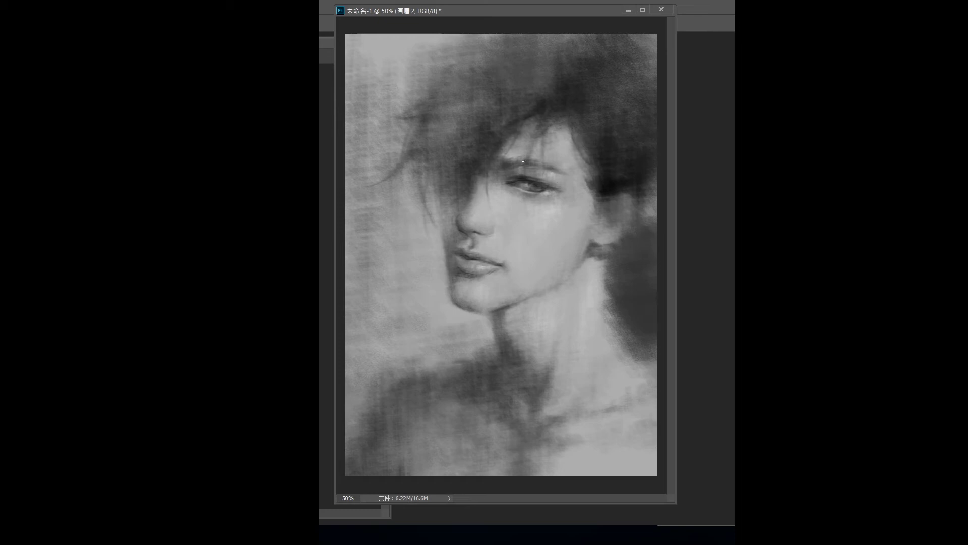
Darken the eyebrow and paint faint dark hair strands above the brow and beside the eye.
mouse_move(524, 162)
mouse_down()
mouse_move(541, 161)
mouse_move(505, 157)
mouse_up()
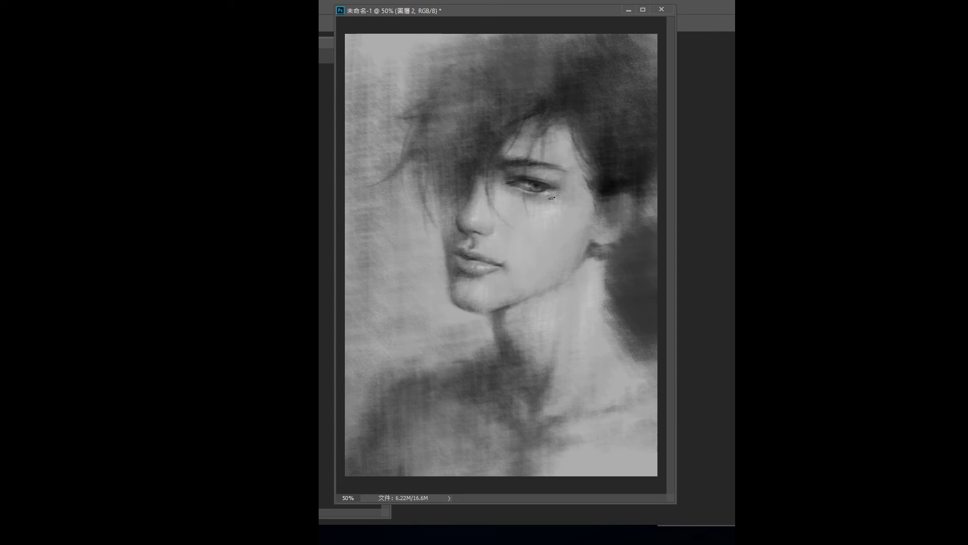
mouse_move(544, 117)
mouse_down()
mouse_move(528, 154)
mouse_move(547, 135)
mouse_move(588, 168)
mouse_up()
drag(585, 175, 595, 236)
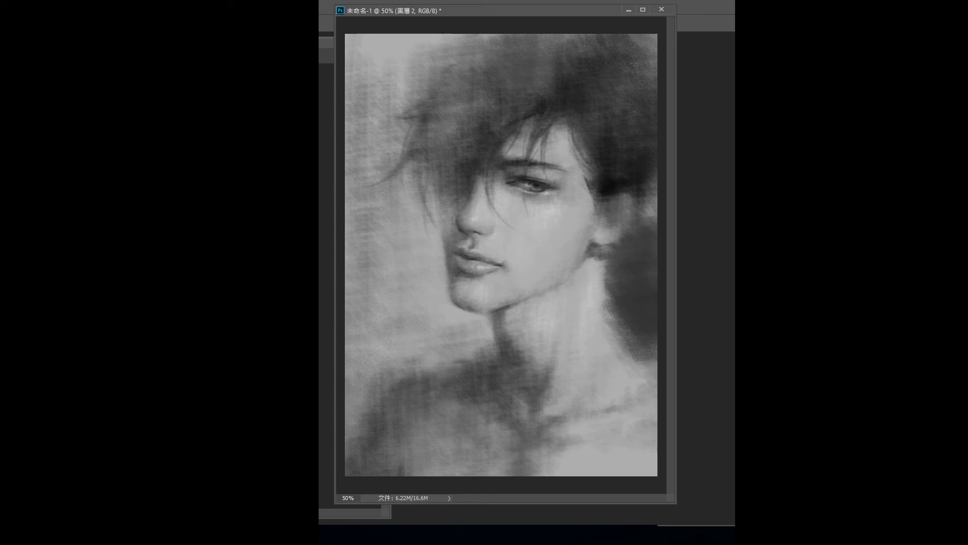
Zoomed out, lighten the hair behind the ear and neck, darken the hair top, and brighten the lower-left shoulder.
key(ctrl+minus)
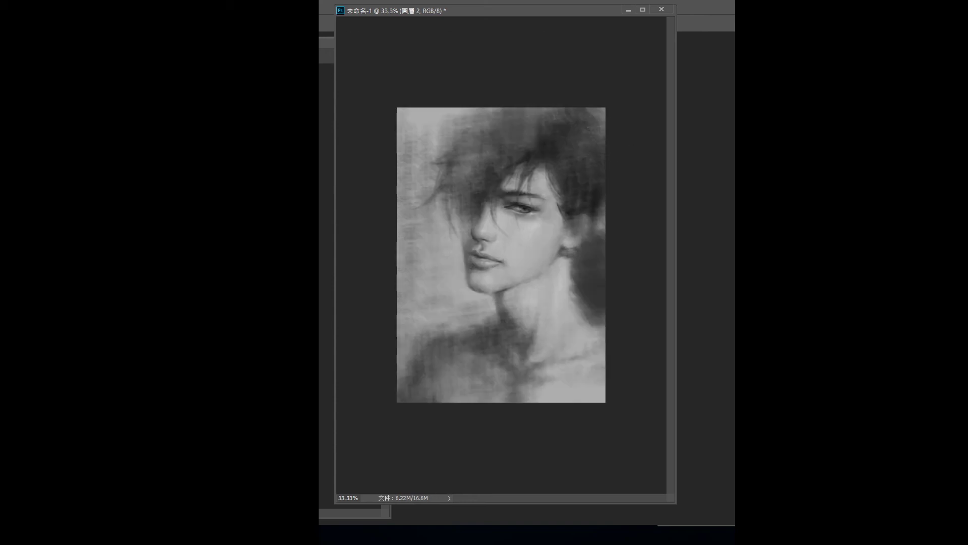
drag(601, 231, 587, 285)
drag(590, 252, 603, 290)
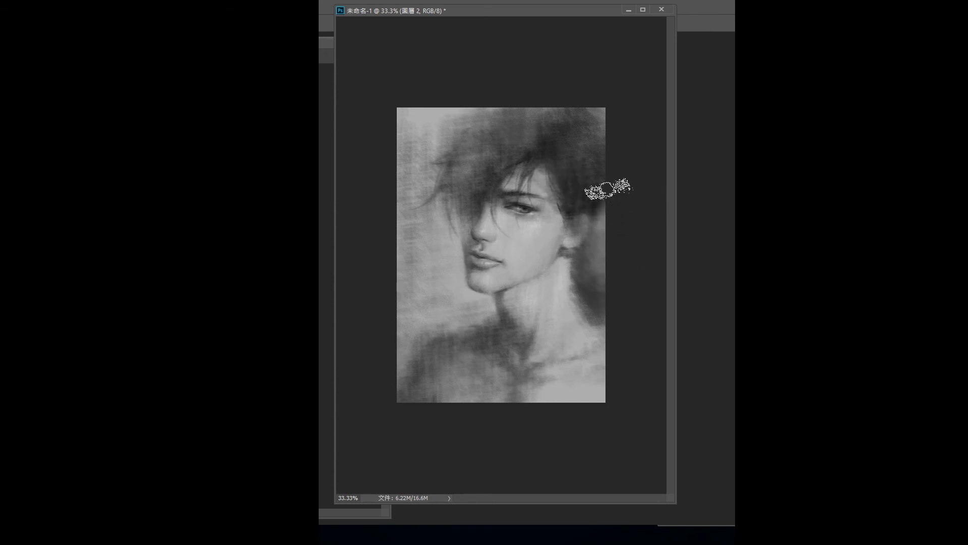
drag(462, 162, 475, 191)
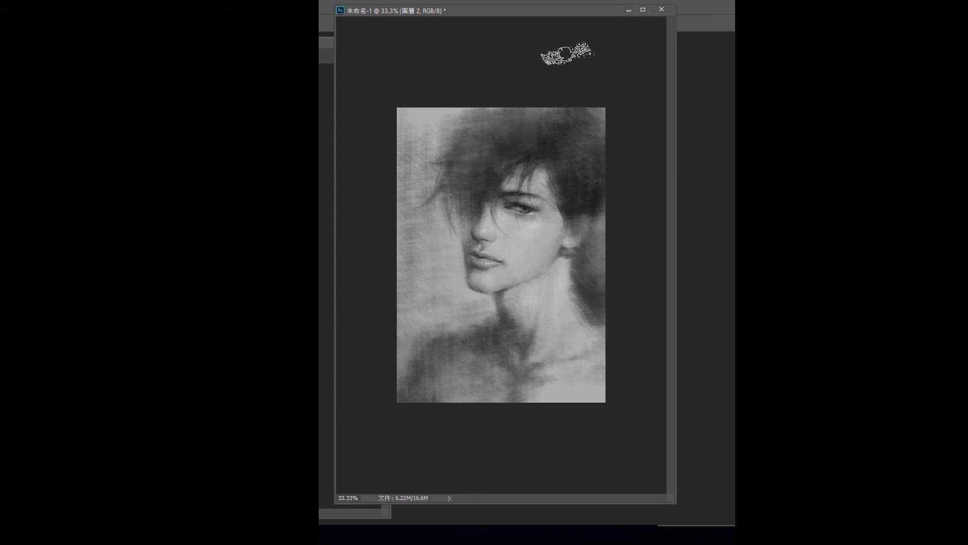
drag(457, 364, 408, 388)
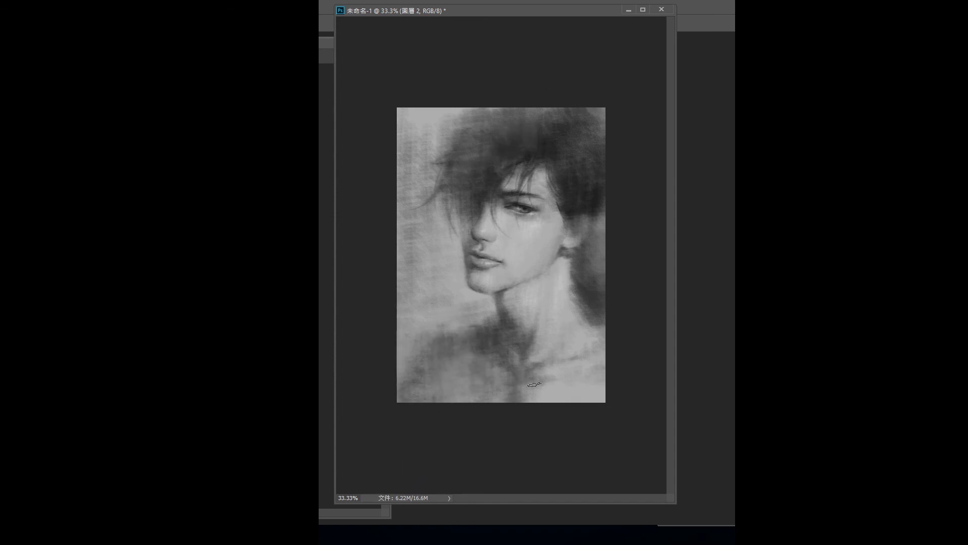